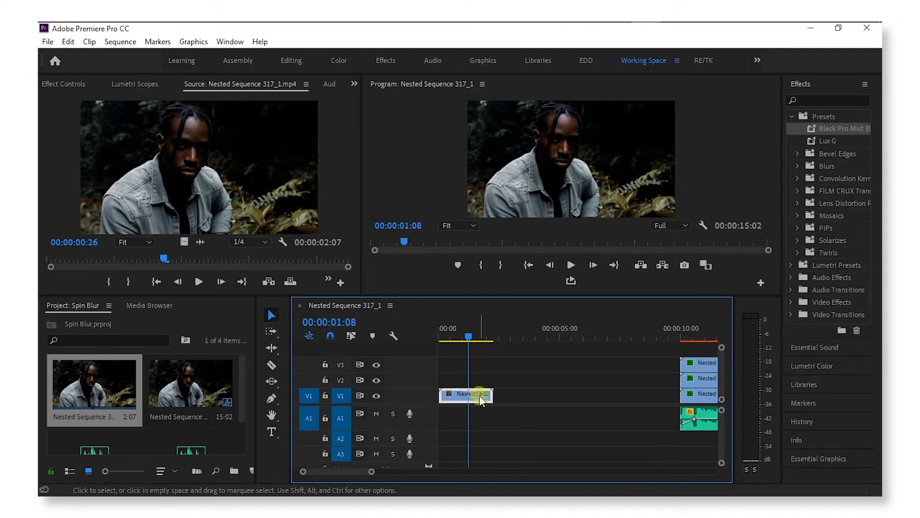
Step: Search the Effects panel for 'offset' and apply Distort > Offset to the V1 forest clip
left_click(808, 103)
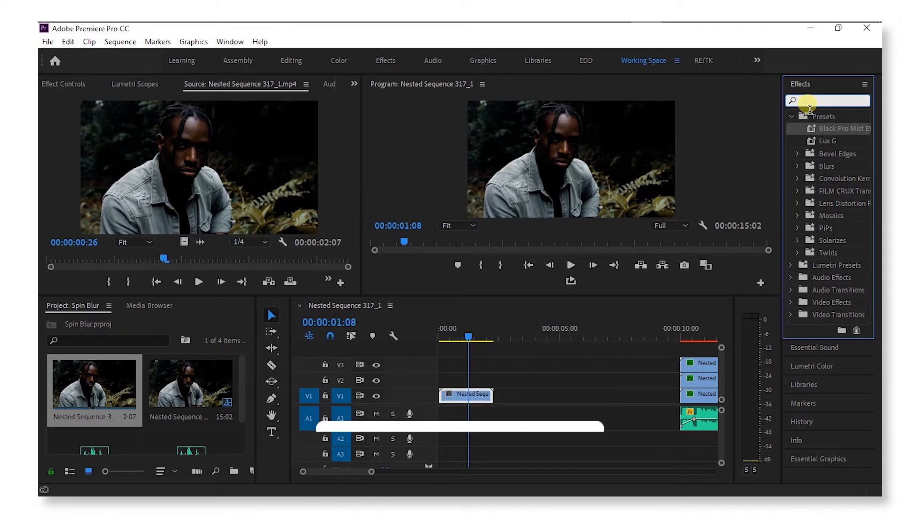
type("d")
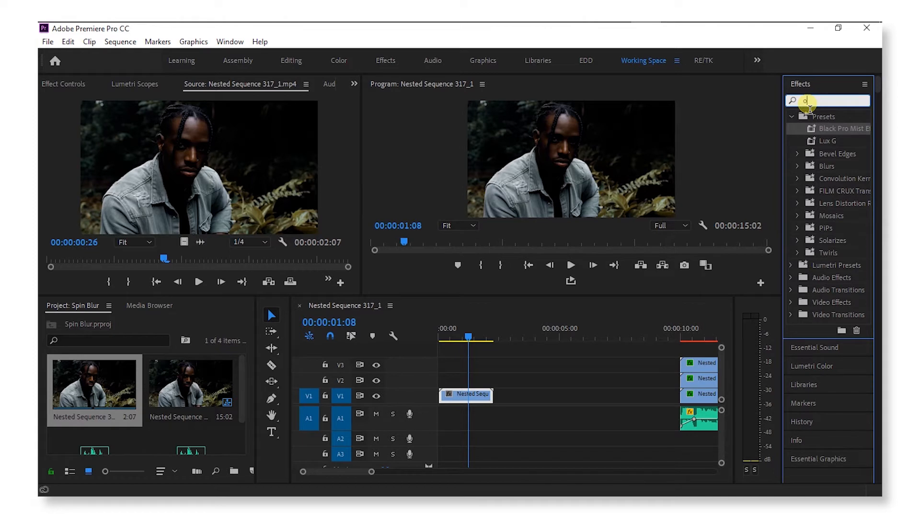
type("ff")
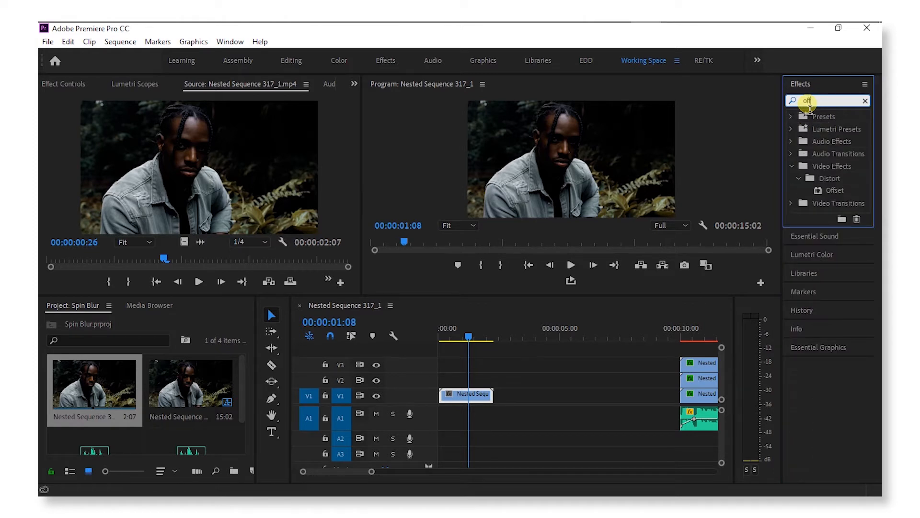
type("set")
left_click_drag(835, 188, 467, 399)
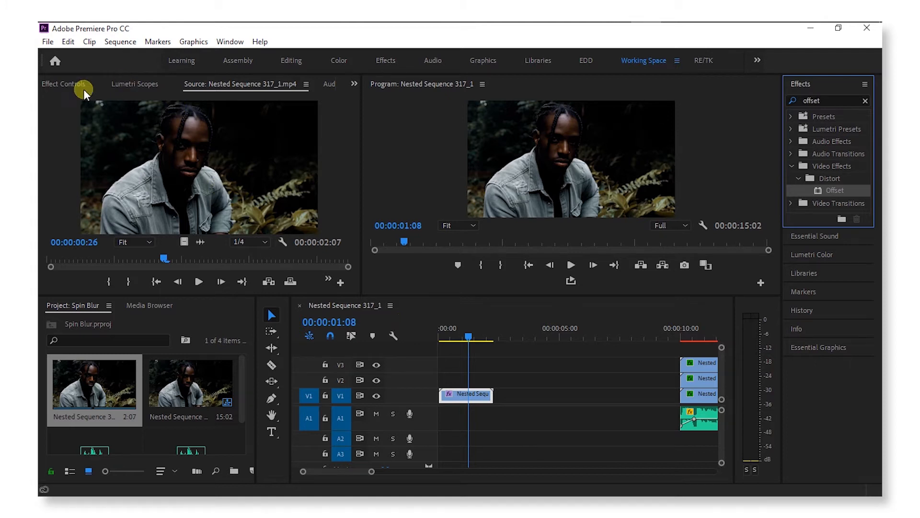
Step: Show the forest clip's Offset settings in Effect Controls and zoom the timeline
left_click(62, 84)
left_click(475, 398)
left_click_drag(470, 400, 464, 402)
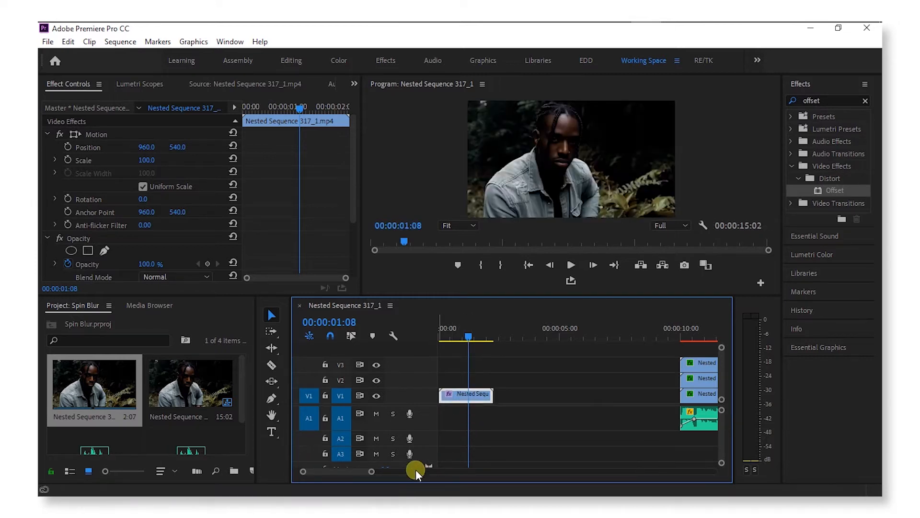
left_click_drag(360, 468, 388, 470)
left_click_drag(480, 399, 478, 399)
left_click_drag(448, 330, 480, 320)
scroll(220, 223, "down", 5)
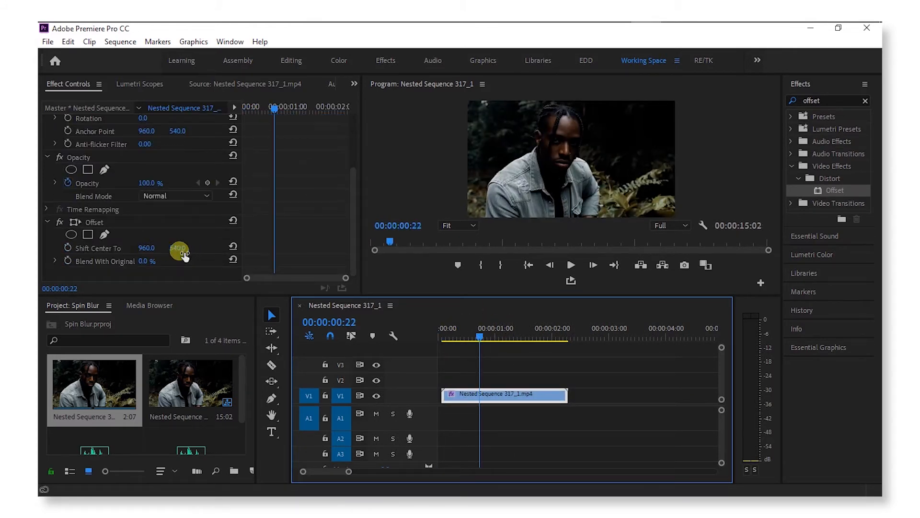
Step: Test vertical and sideways Shift Center To values, then undo back to 960, 540
left_click_drag(173, 248, 610, 267)
key("ctrl+z")
left_click_drag(144, 250, 75, 261)
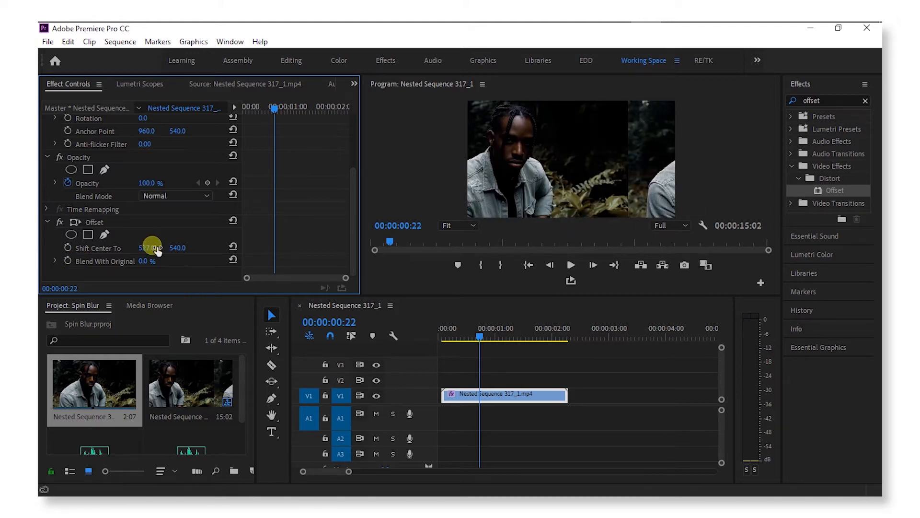
key("ctrl+z")
left_click_drag(153, 252, 196, 253)
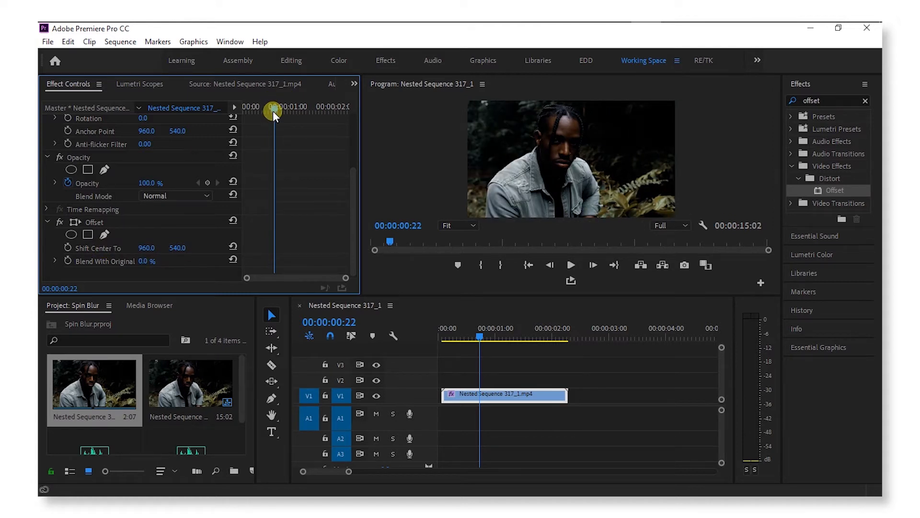
Step: Keyframe Shift Center To X from 960 at 00:00:00:02 to 18245 at the clip end
left_click_drag(272, 111, 229, 205)
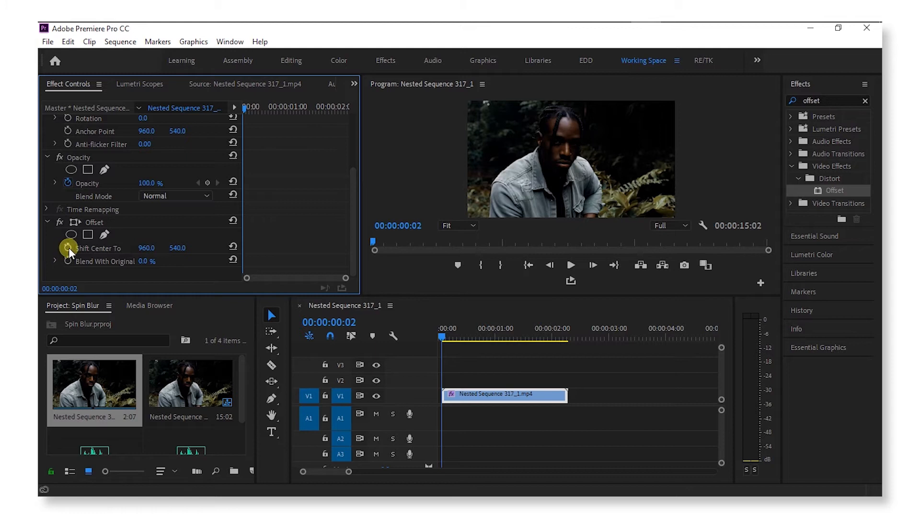
left_click_drag(247, 106, 239, 106)
left_click(68, 247)
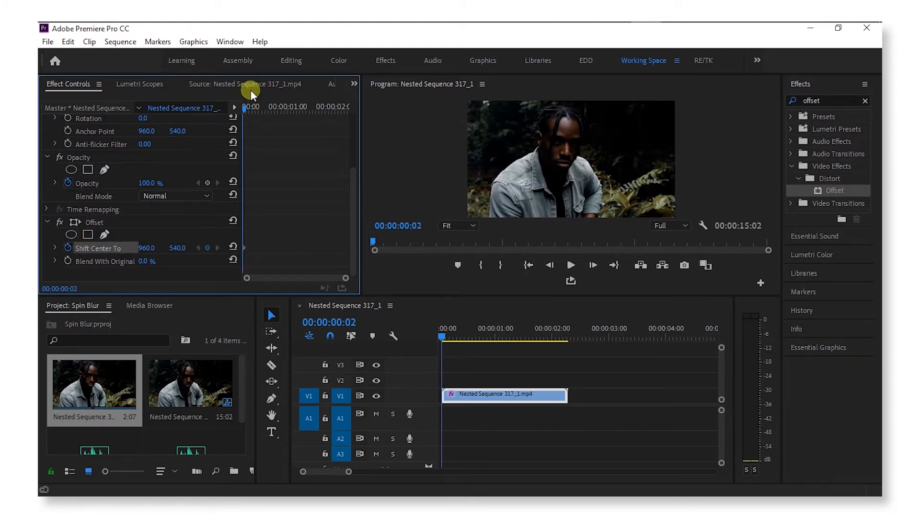
left_click_drag(247, 105, 349, 114)
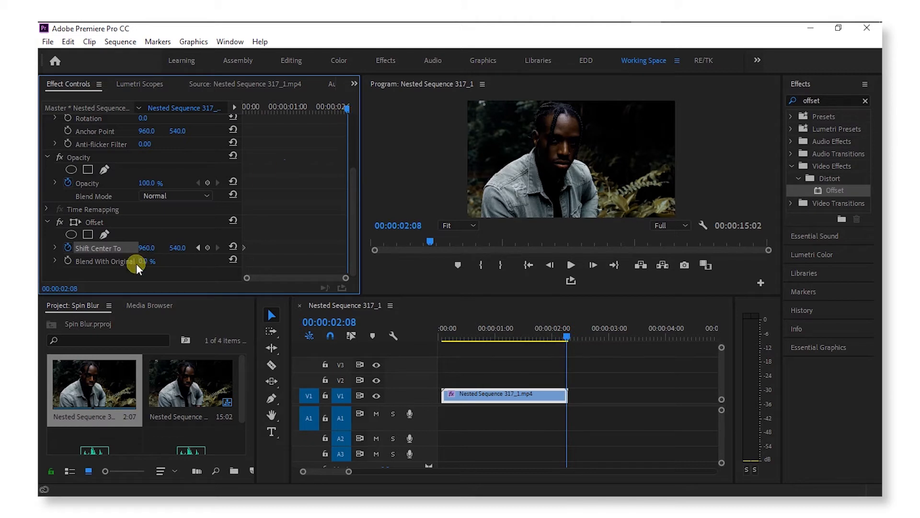
left_click_drag(150, 248, 179, 245)
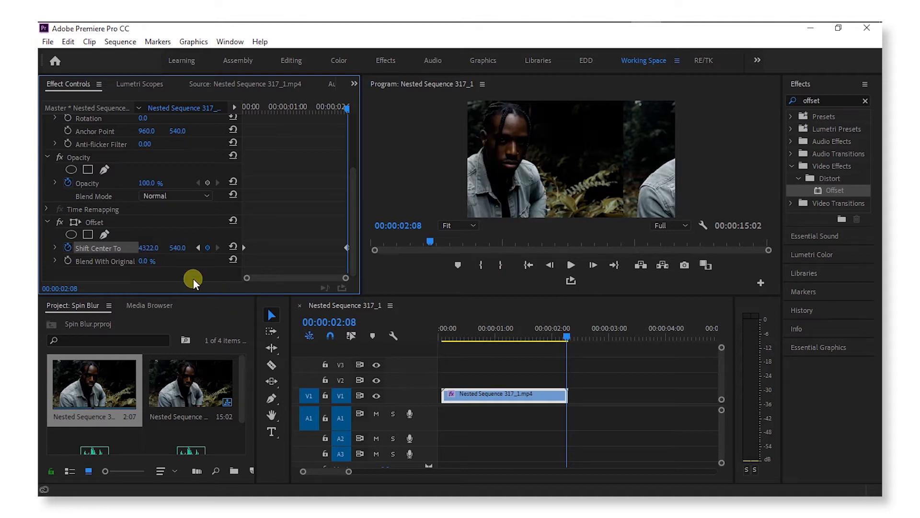
left_click_drag(147, 247, 607, 221)
Step: Play back the Offset slide and lower the end keyframe's sideways shift
left_click_drag(475, 333, 418, 338)
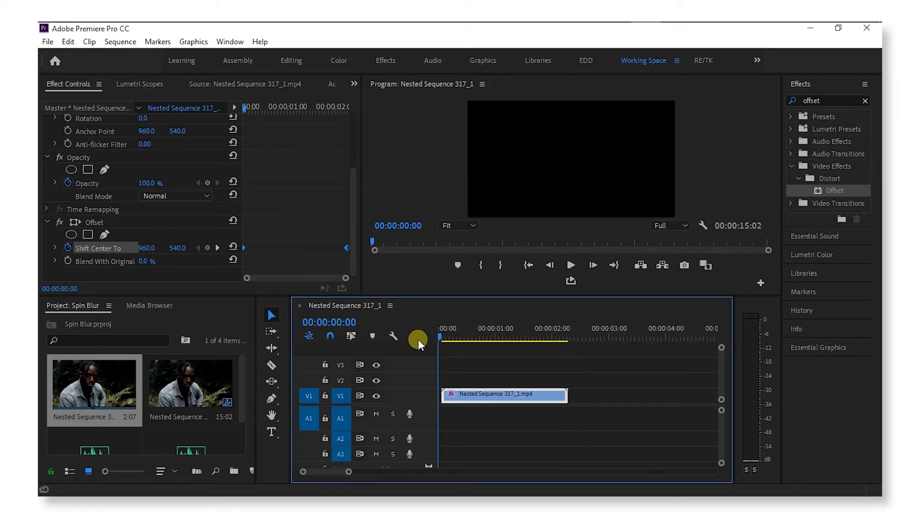
key("space")
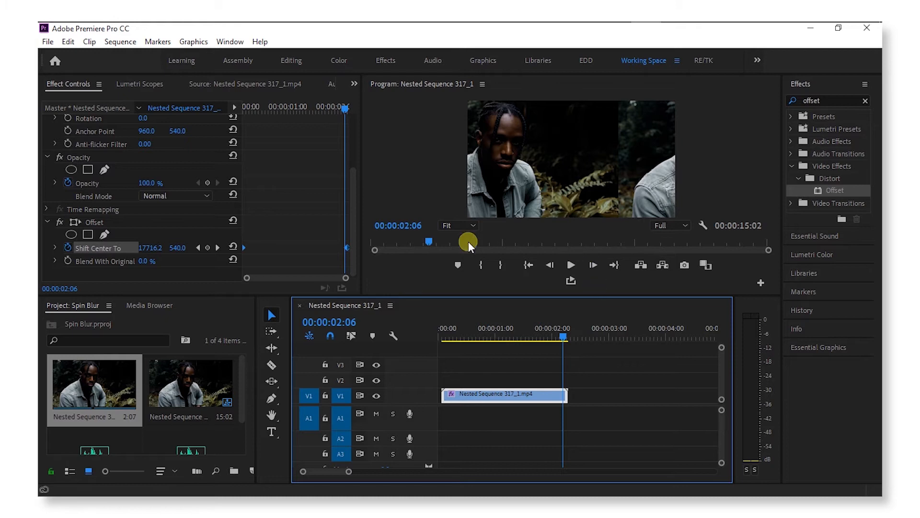
left_click_drag(541, 336, 570, 338)
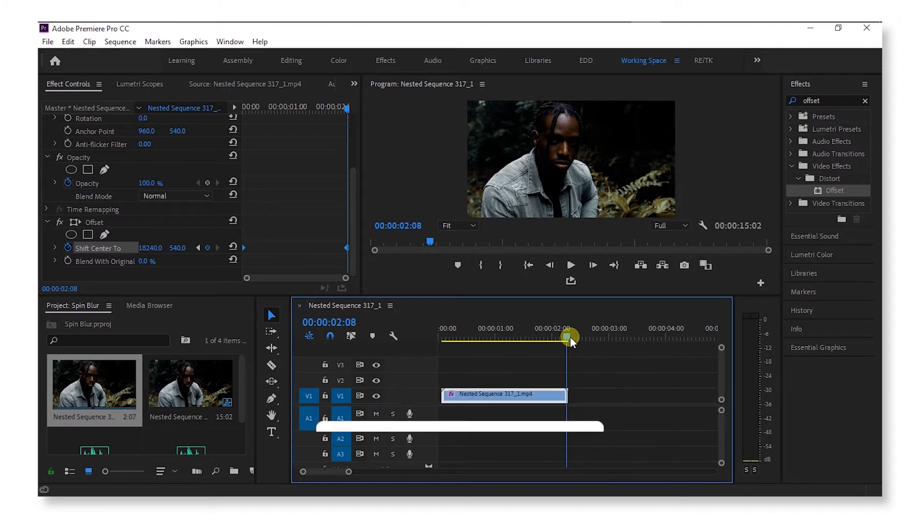
left_click_drag(150, 247, 124, 250)
left_click_drag(443, 334, 745, 237)
key("space")
Step: Add a middle Shift Center To keyframe, then delete it again
key("space")
left_click(474, 335)
left_click_drag(150, 249, 101, 249)
left_click(444, 331)
Step: Set the final Shift Center To X to 12946 and preview the revised slide
key("space")
key("space")
left_click(267, 247)
key("Delete")
left_click(567, 334)
left_click_drag(567, 334, 569, 335)
left_click_drag(149, 249, 97, 249)
left_click(440, 331)
key("space")
key("space")
left_click(494, 338)
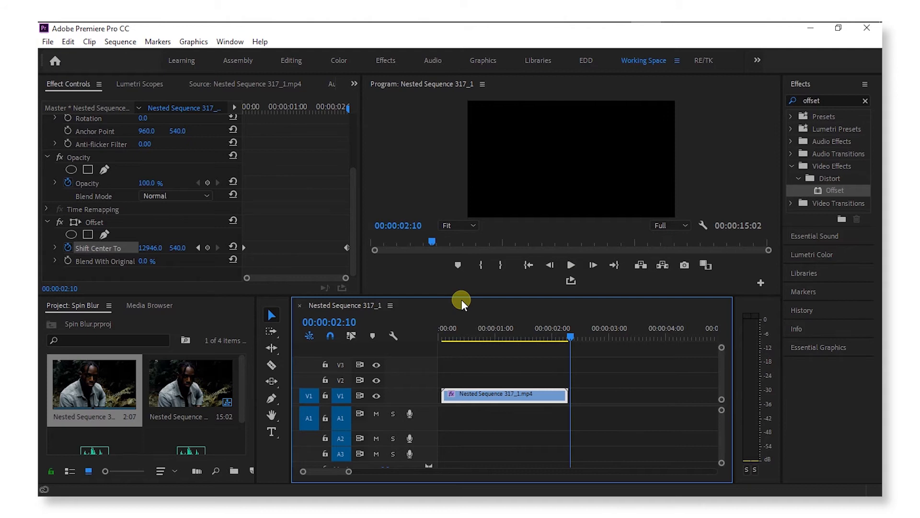
left_click_drag(528, 337, 509, 341)
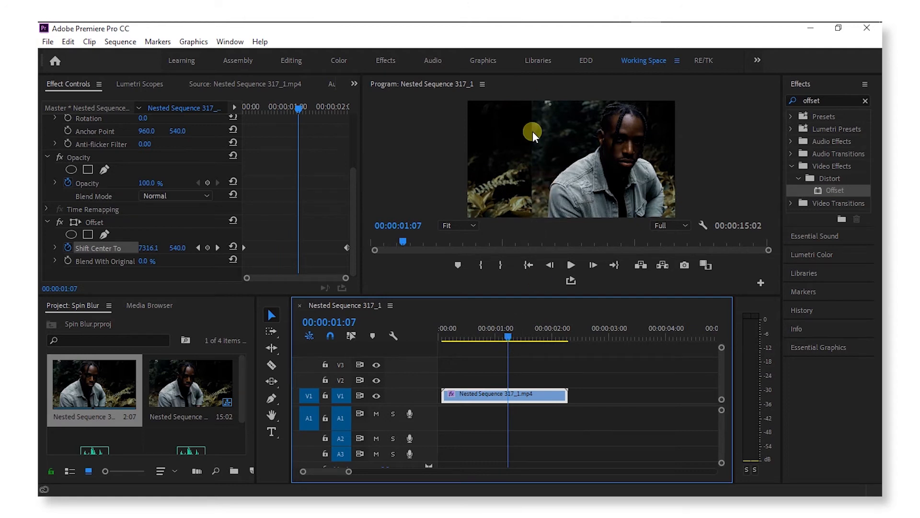
left_click(796, 101)
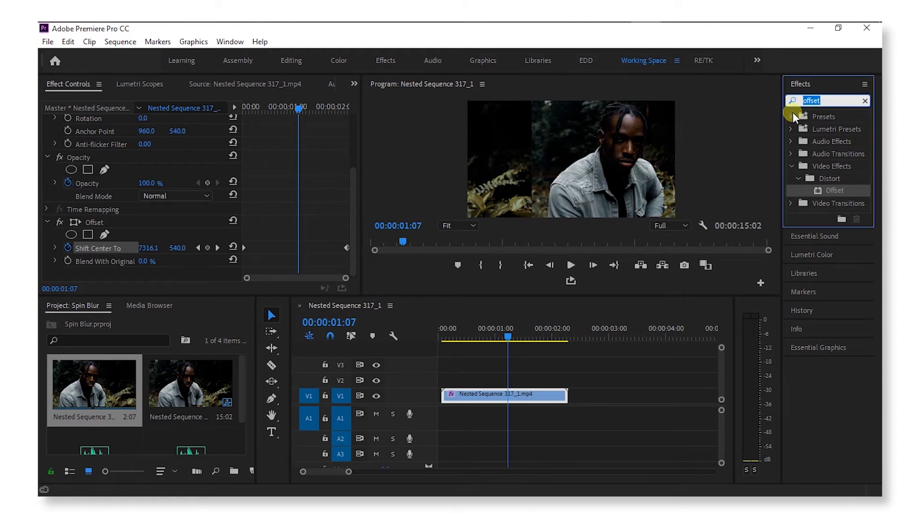
Step: Search 'direction' and apply Blur & Sharpen > Directional Blur to the V1 forest clip
type("d")
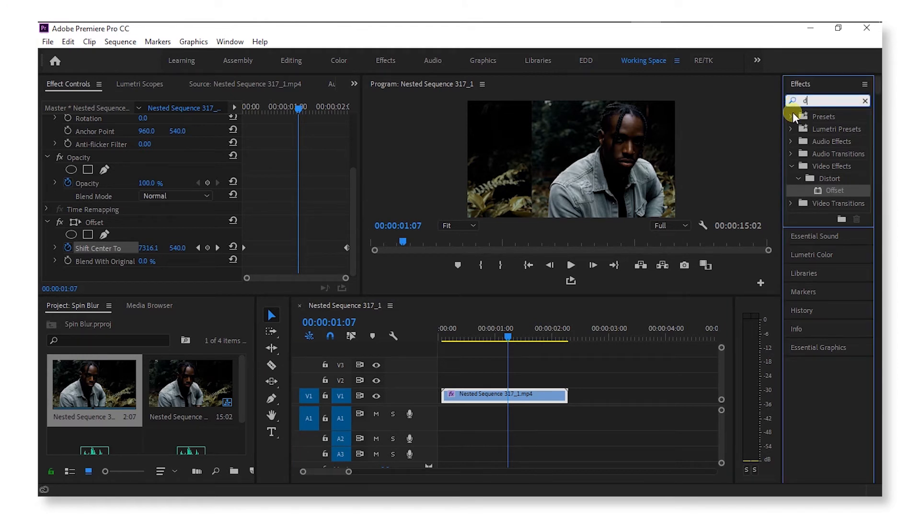
type("irection")
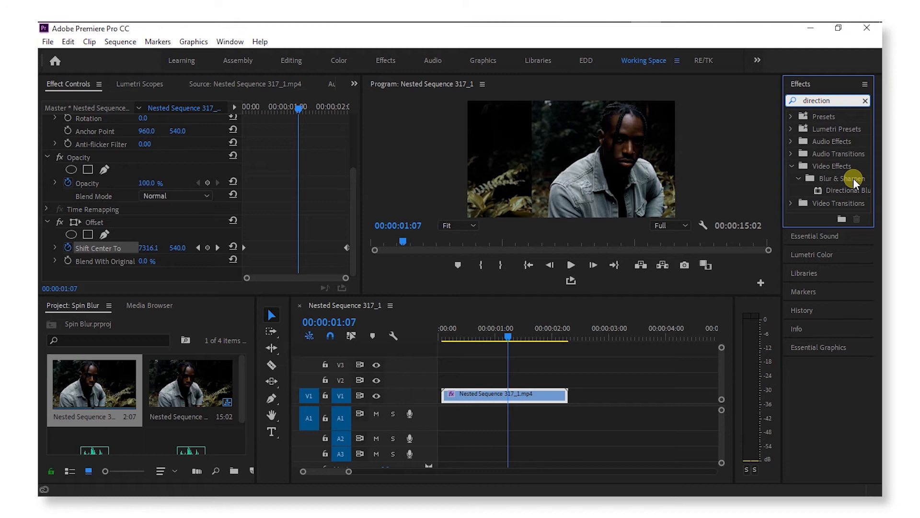
left_click_drag(855, 190, 516, 404)
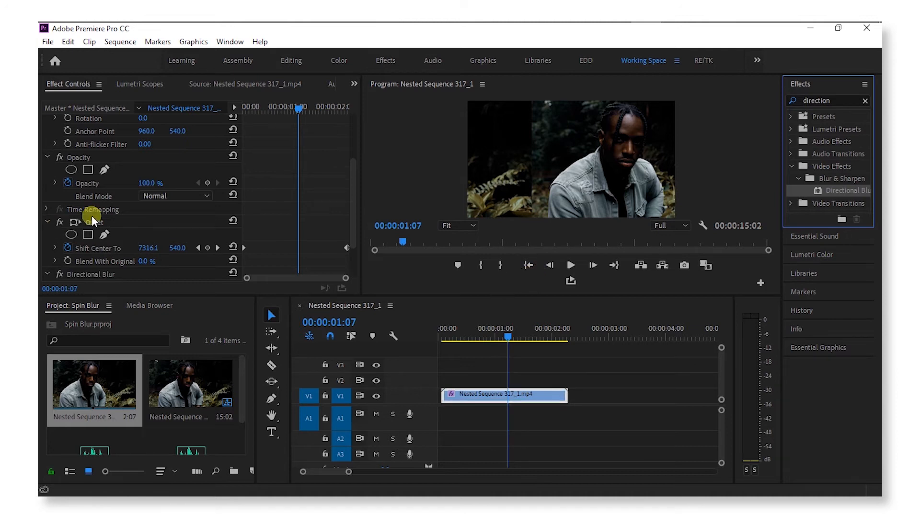
scroll(163, 229, "down", 2)
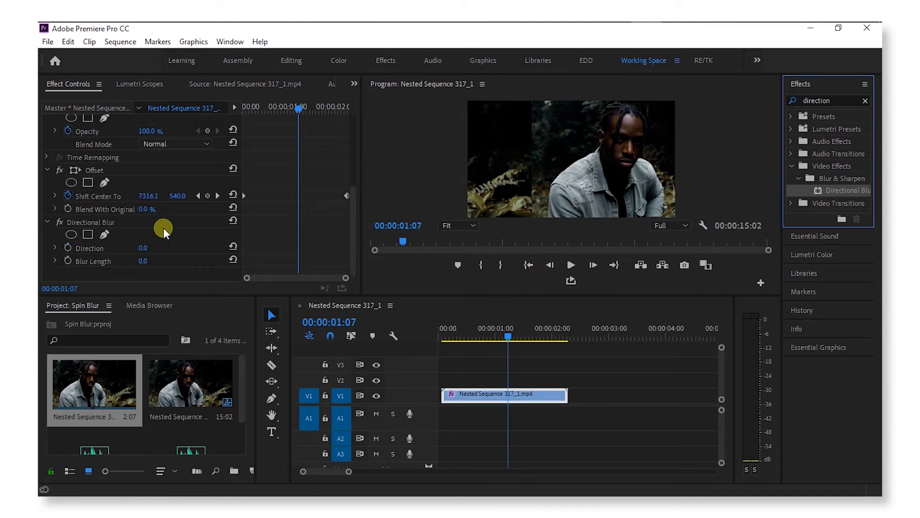
Step: Set Directional Blur Direction to 90° and Blur Length to 45, then scrub to preview
left_click(146, 248)
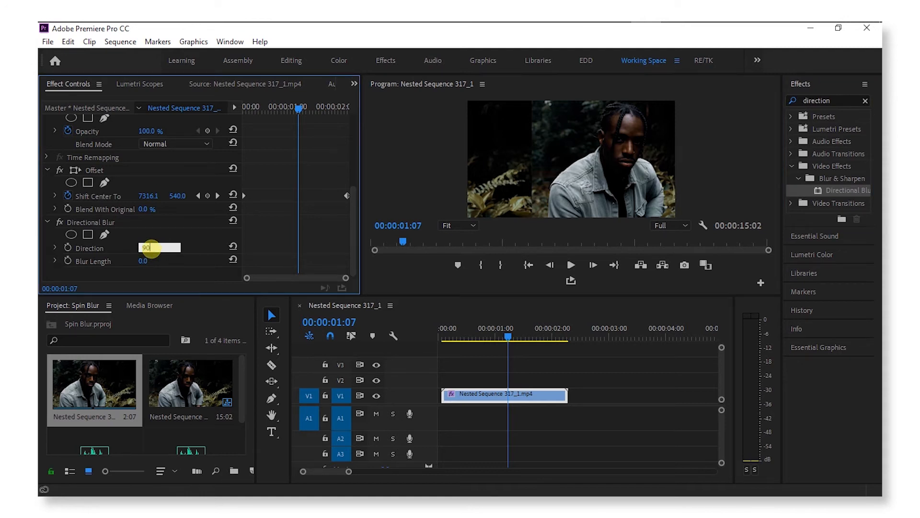
key("Return")
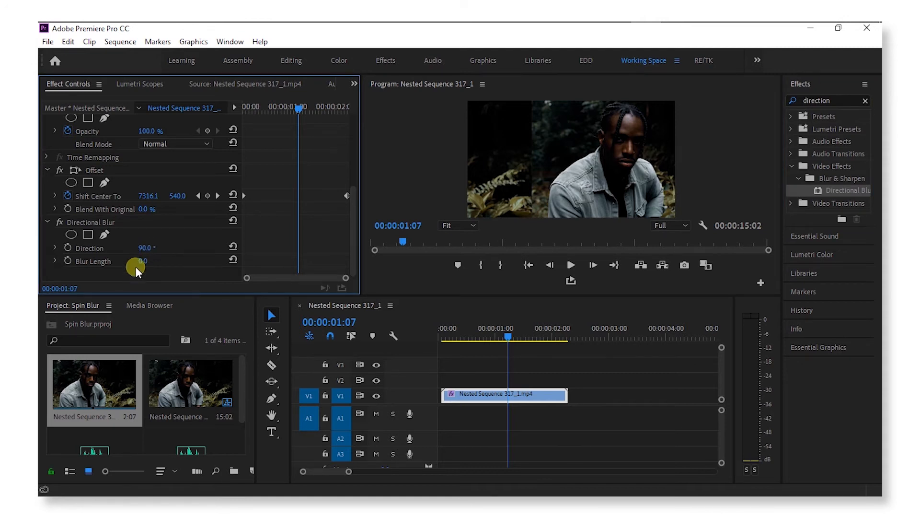
mouse_move(147, 269)
left_mouse_down()
mouse_move(185, 261)
mouse_move(136, 259)
mouse_move(216, 261)
mouse_move(134, 261)
mouse_move(218, 261)
mouse_move(162, 262)
left_mouse_up()
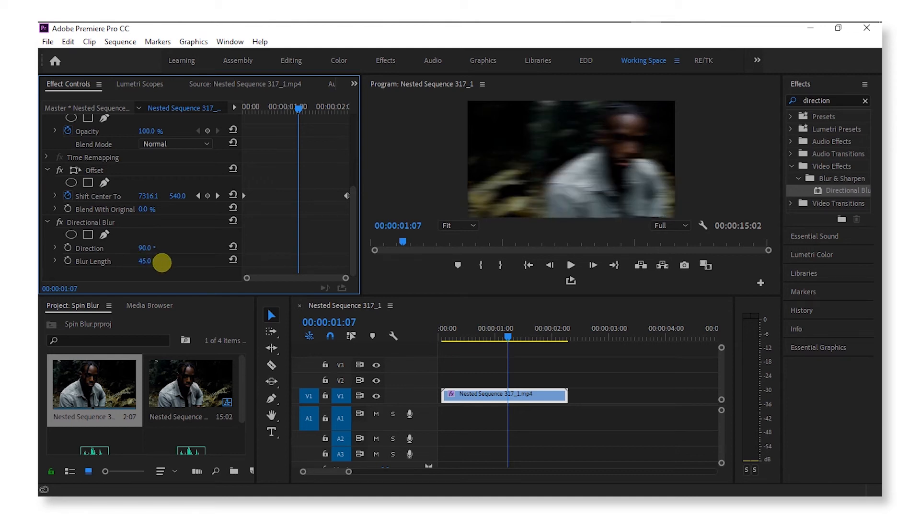
left_click_drag(469, 335, 518, 336)
left_click_drag(473, 338, 450, 338)
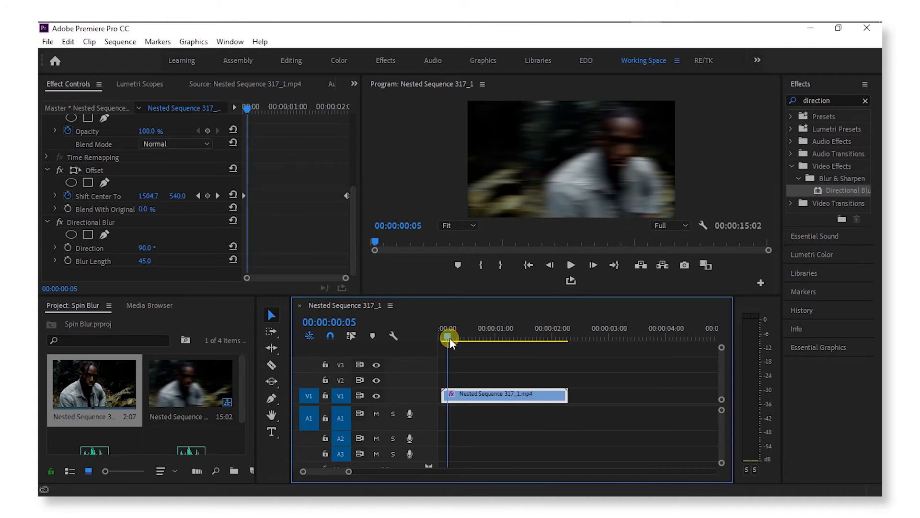
Step: Keyframe Directional Blur Length from the clip start up to about 75 at the clip end
left_click_drag(449, 337, 445, 339)
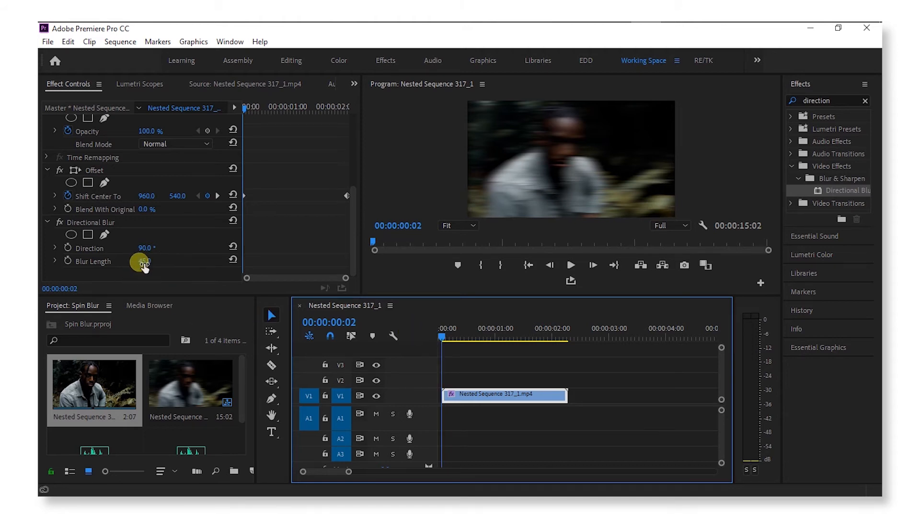
left_click(66, 259)
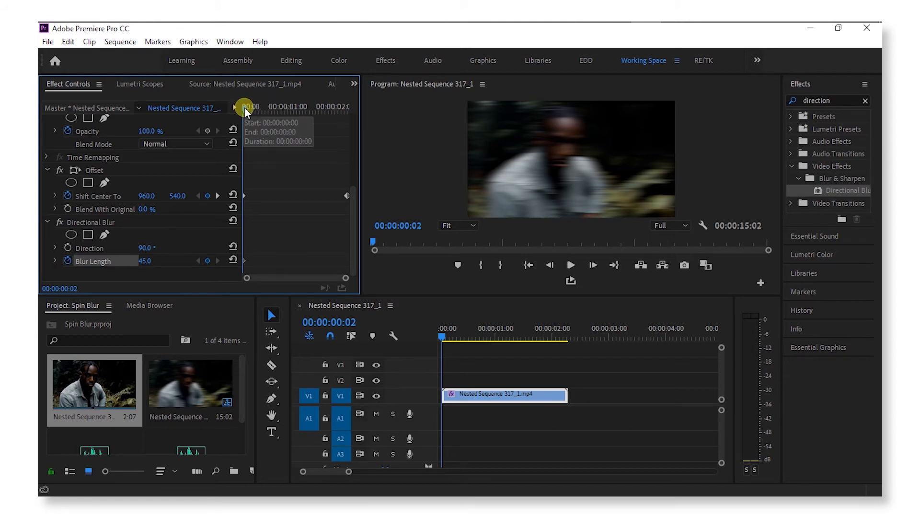
left_click_drag(251, 108, 350, 125)
left_click_drag(162, 265, 161, 261)
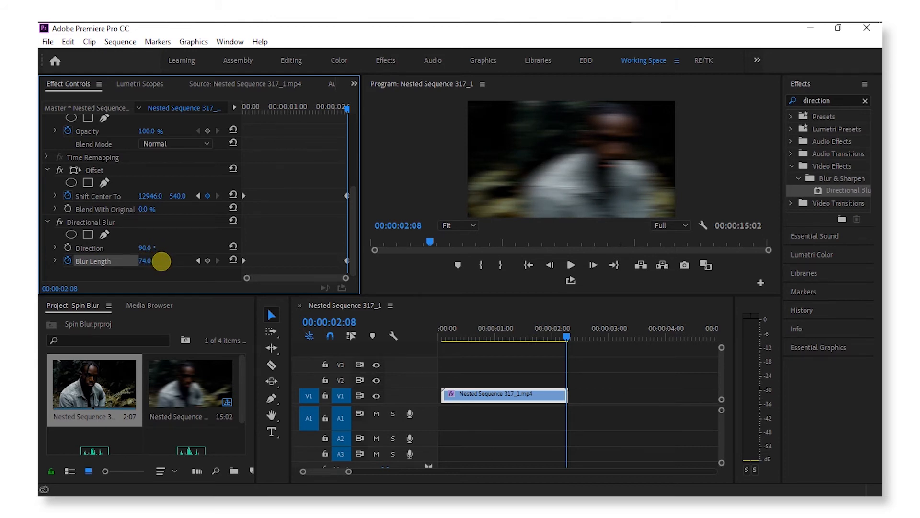
left_click_drag(161, 261, 159, 261)
Step: Scrub and play the transition to watch the horizontal blur build through the slide
left_click_drag(553, 328, 531, 333)
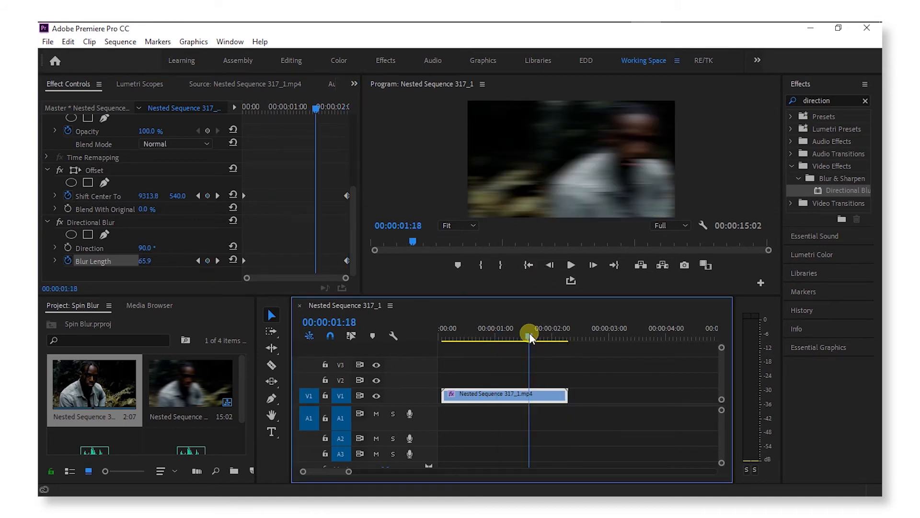
left_click(461, 331)
key("space")
left_click(461, 332)
key("space")
key("space")
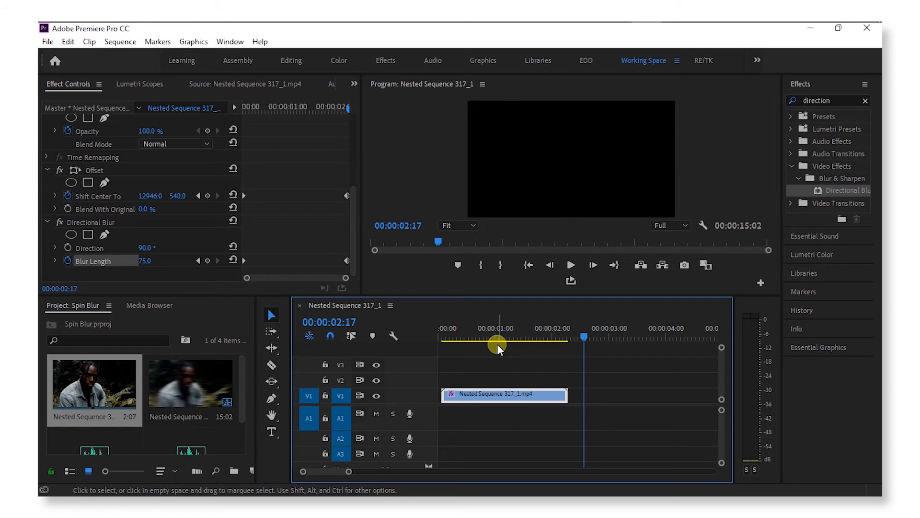
left_click(465, 338)
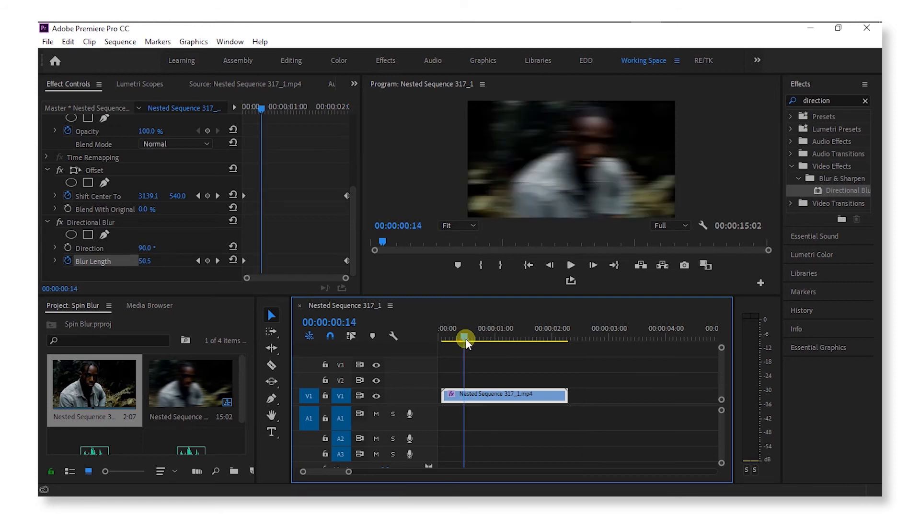
left_click_drag(466, 340, 506, 345)
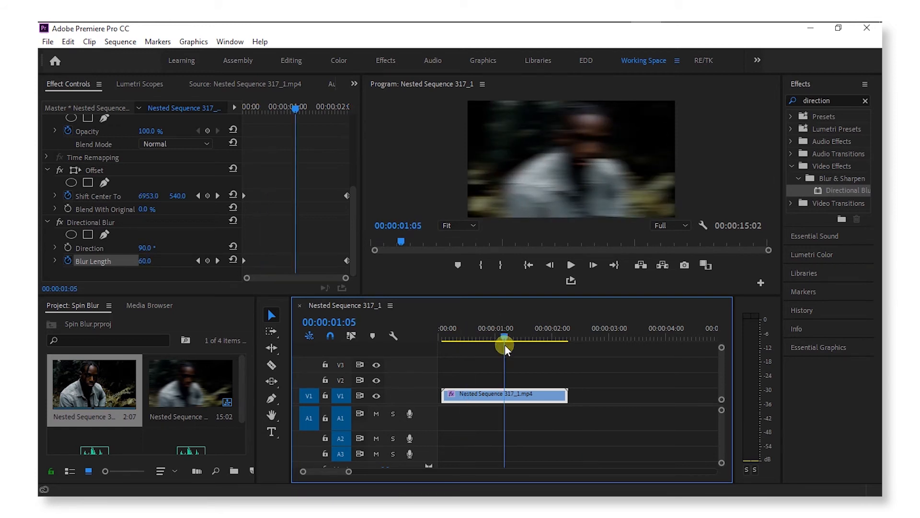
left_click_drag(505, 344, 531, 344)
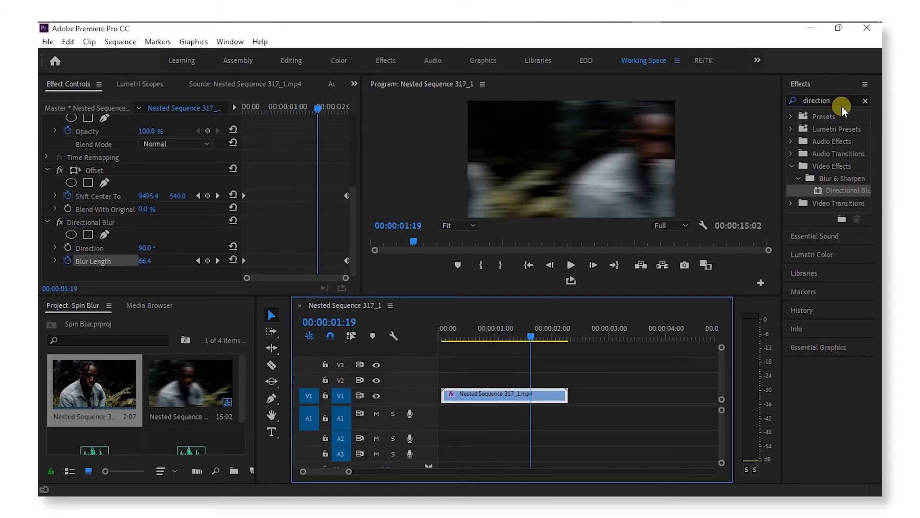
left_click_drag(843, 107, 794, 105)
Step: Search 'lens distort' and apply Distort > Lens Distortion to the V1 clip
key("BackSpace")
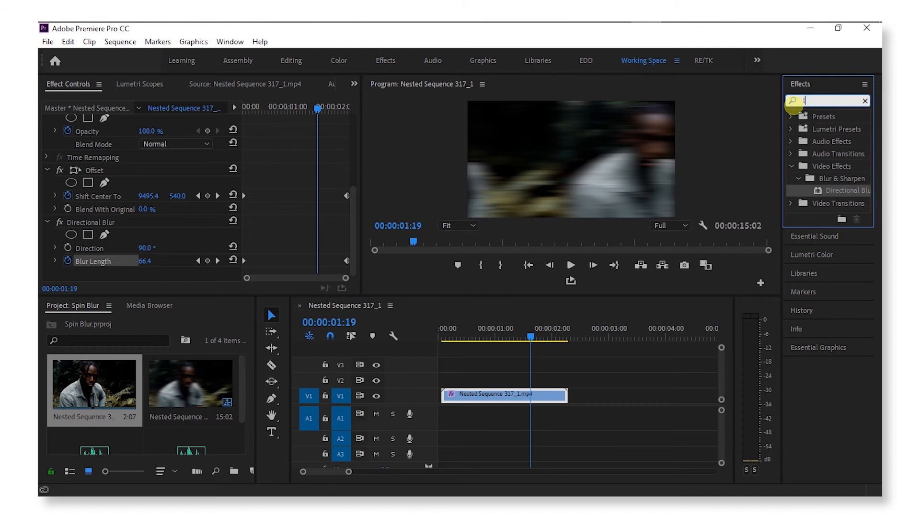
type("lens")
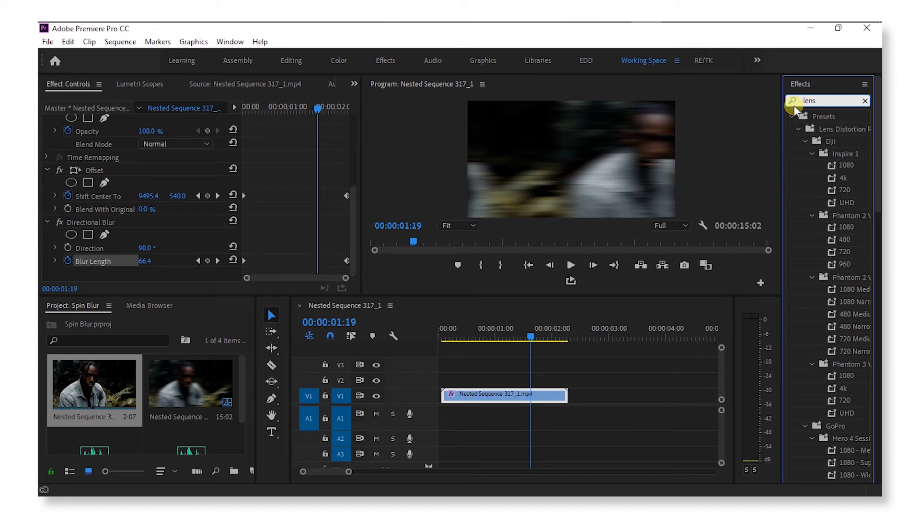
type("distort")
scroll(831, 284, "down", 12)
scroll(830, 309, "down", 3)
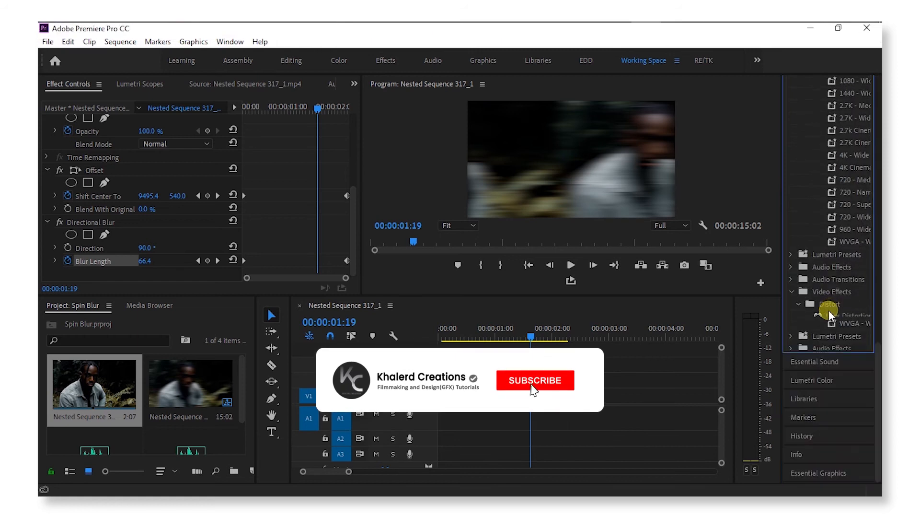
left_click(856, 315)
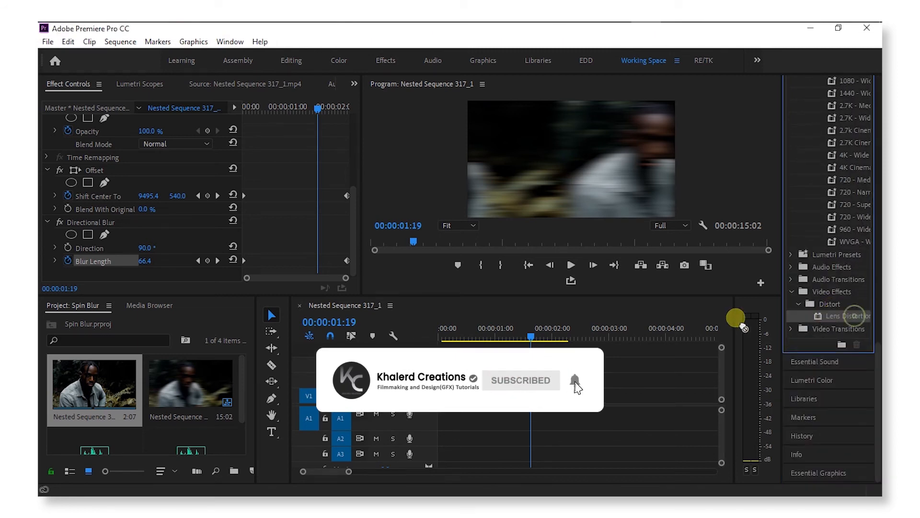
left_click_drag(856, 315, 508, 394)
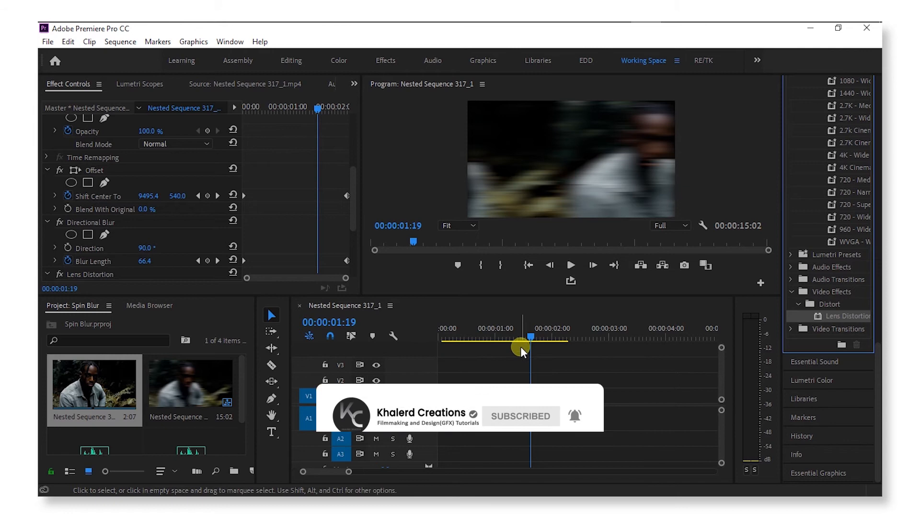
left_click(518, 334)
left_click_drag(518, 334, 492, 335)
scroll(114, 190, "down", 4)
scroll(113, 190, "down", 2)
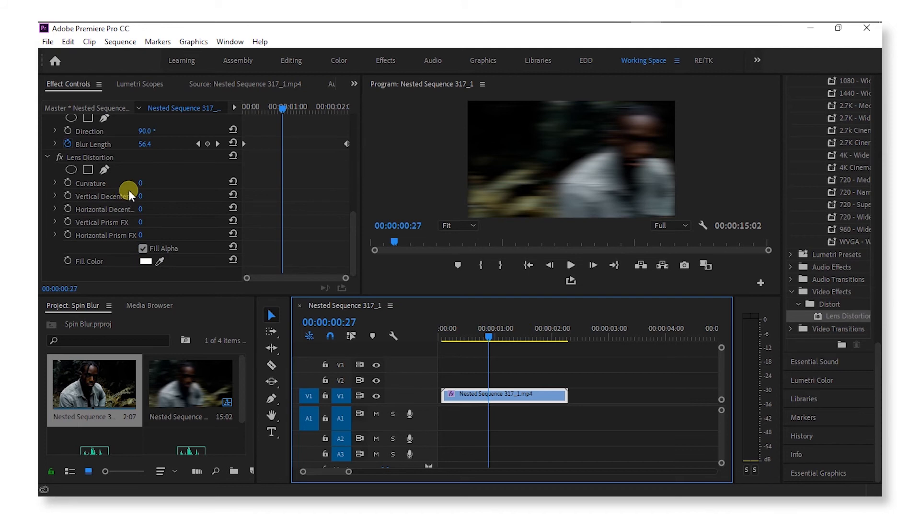
Step: Set Lens Distortion Curvature to -40 and scrub the timeline to check the warp
left_click_drag(142, 182, 119, 192)
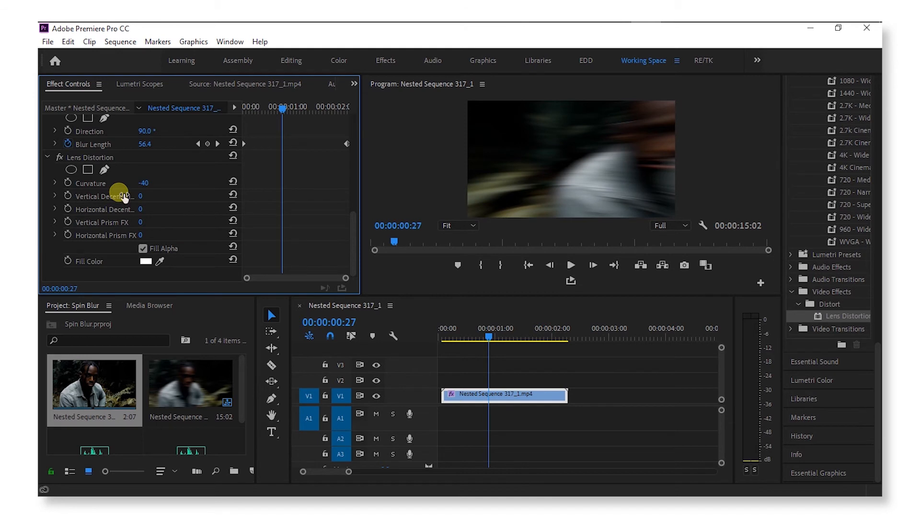
left_click(460, 336)
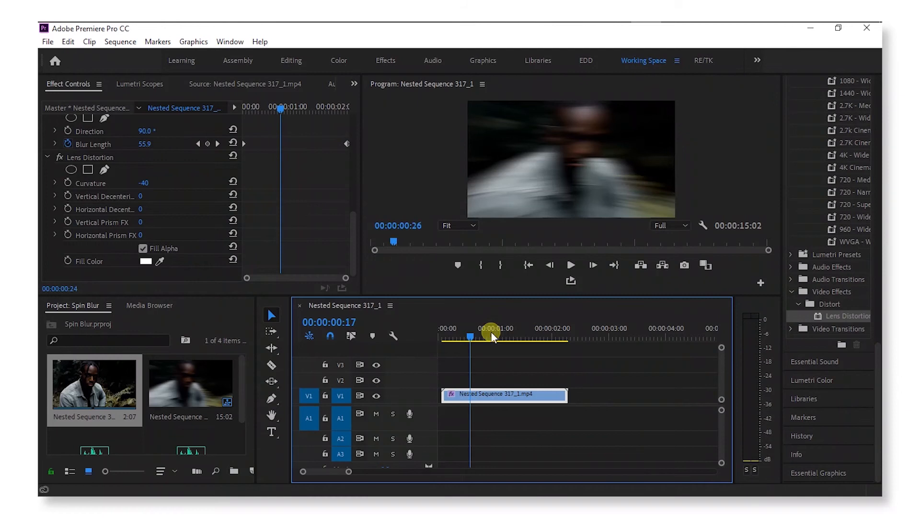
left_click_drag(491, 332, 540, 335)
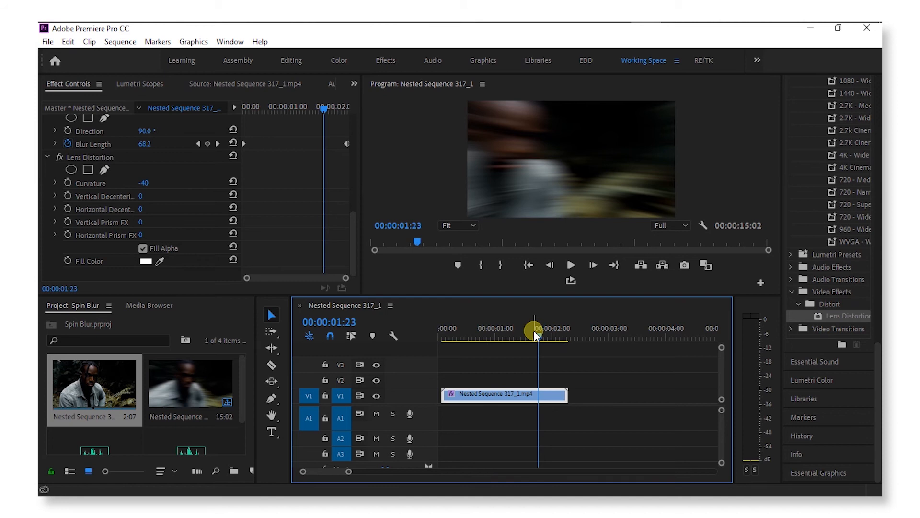
Step: Alt-drag a copy of the forest clip from V1 onto track V2
left_click_drag(534, 329, 565, 336)
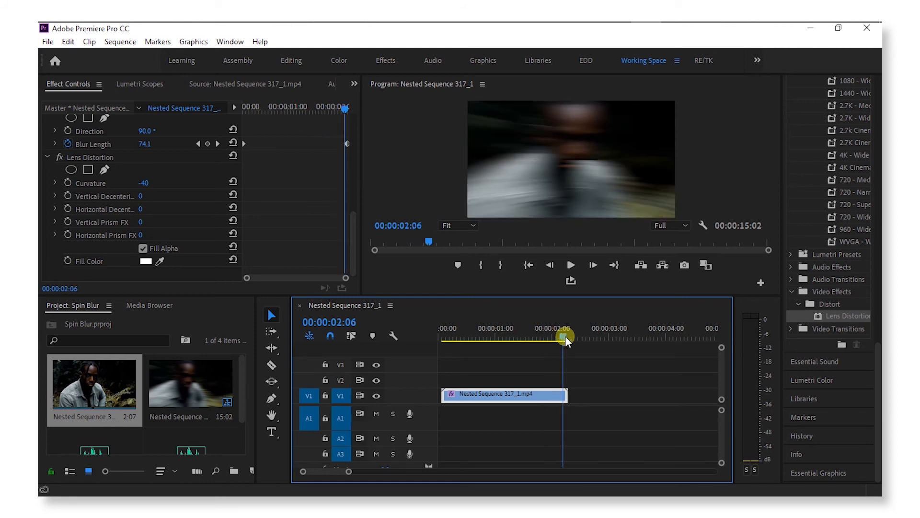
left_click_drag(876, 358, 877, 100)
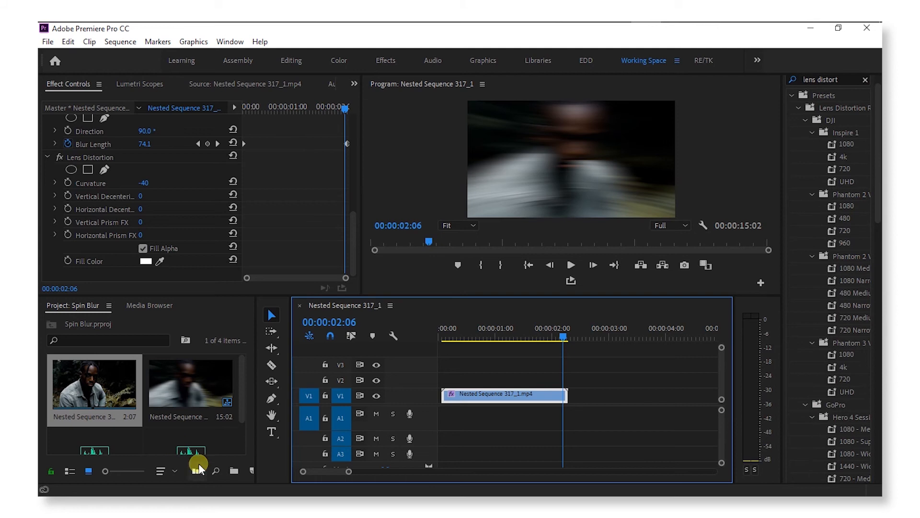
left_click_drag(529, 401, 530, 376)
scroll(832, 141, "up", 1)
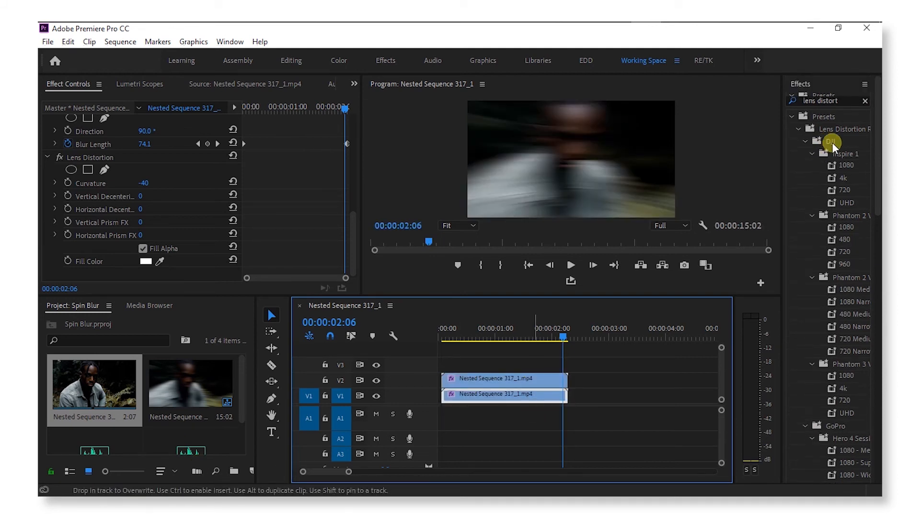
Step: Apply the Presets > Black Pro Mist Effect preset to the V2 copy
left_click(866, 101)
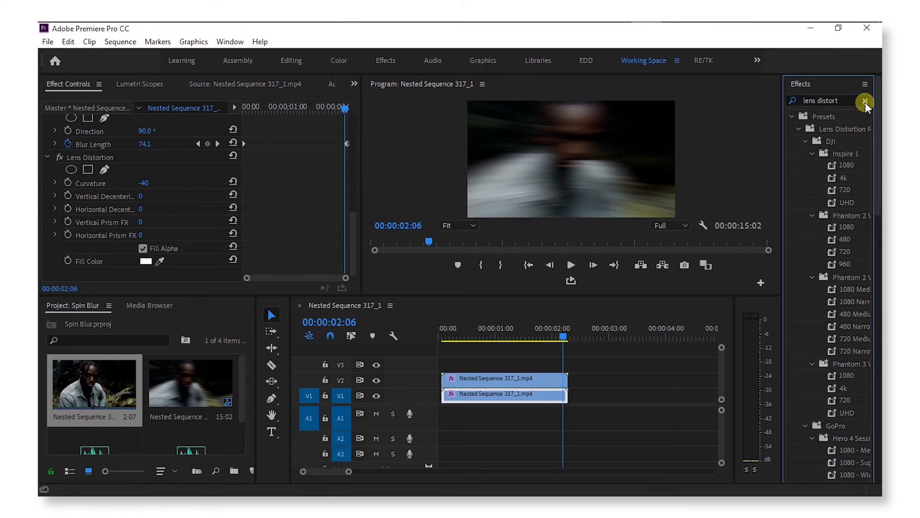
left_click(789, 116)
left_click_drag(839, 128, 508, 378)
left_click(507, 333)
Step: Alt-drag another copy of the clip onto track V3
left_click_drag(525, 397, 554, 364)
left_click(831, 102)
type("g")
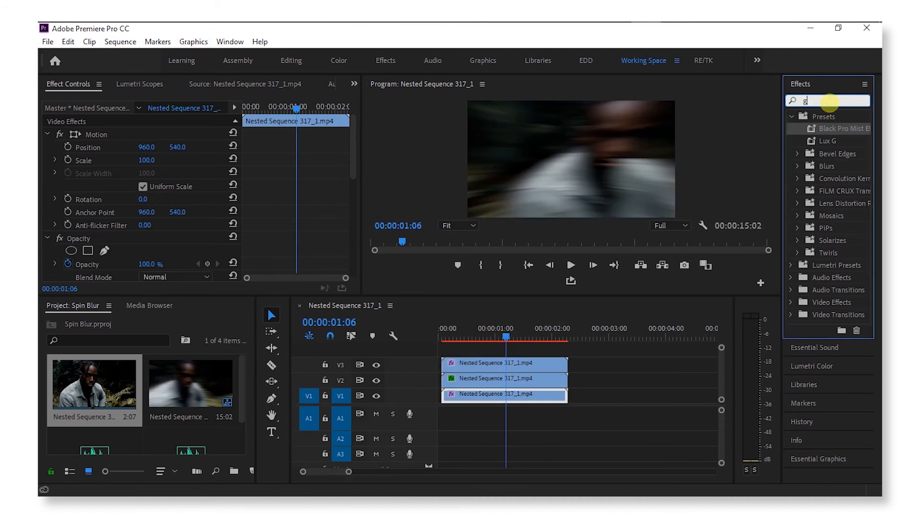
type("ausian")
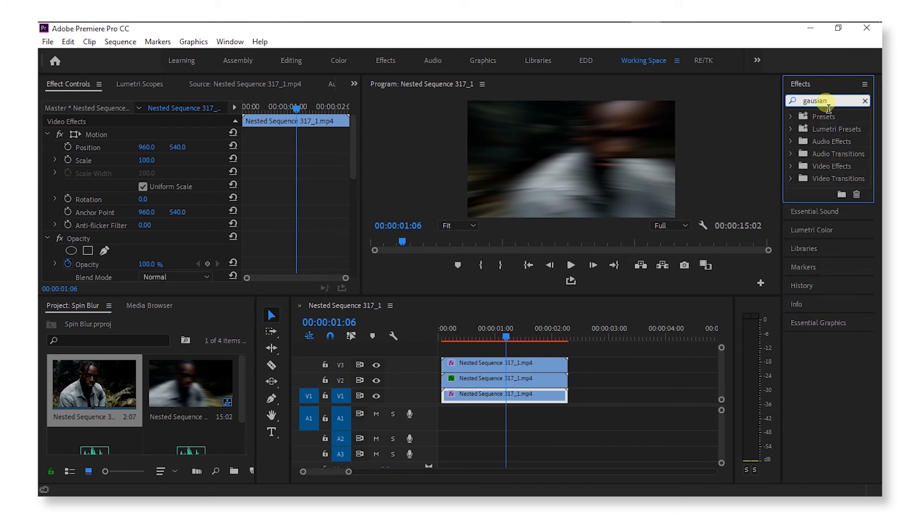
Step: Correct the 'gaussian' search and drop Gaussian Blur onto the top V3 copy
key("BackSpace")
key("BackSpace")
key("BackSpace")
key("BackSpace")
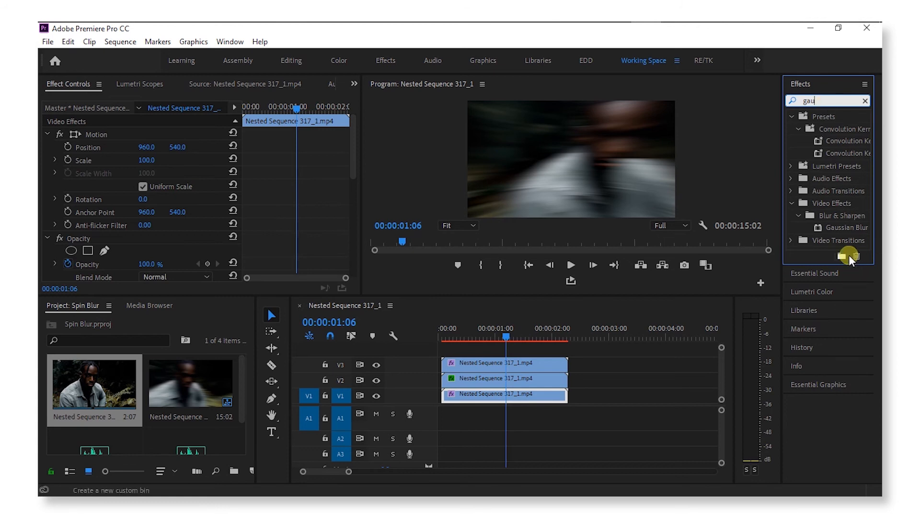
left_click_drag(847, 228, 548, 363)
scroll(155, 169, "down", 2)
Step: Change the Opacity blend mode of the V3 copy
left_click(505, 365)
scroll(188, 194, "down", 3)
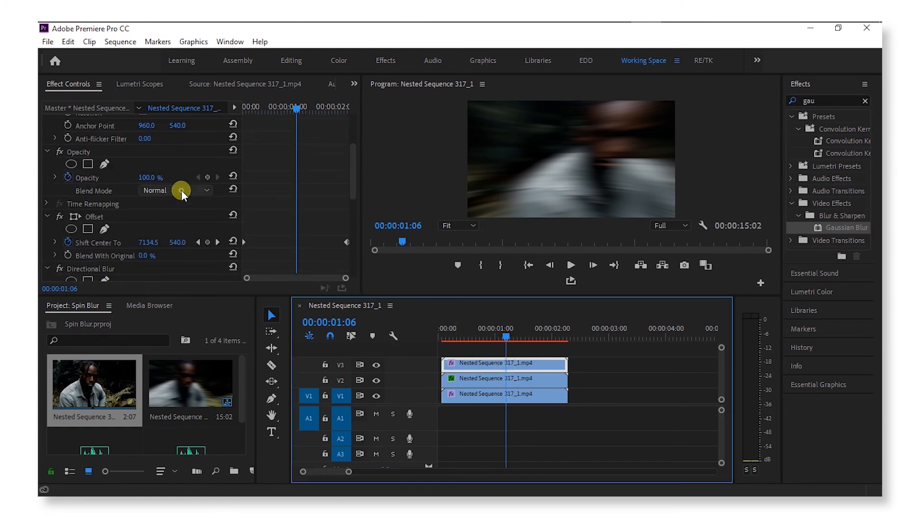
left_click(181, 189)
left_click(180, 318)
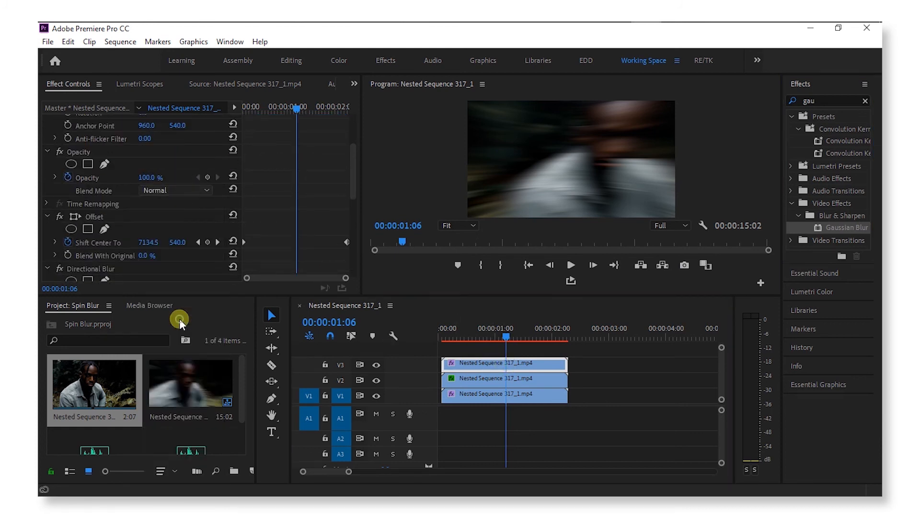
left_click(118, 43)
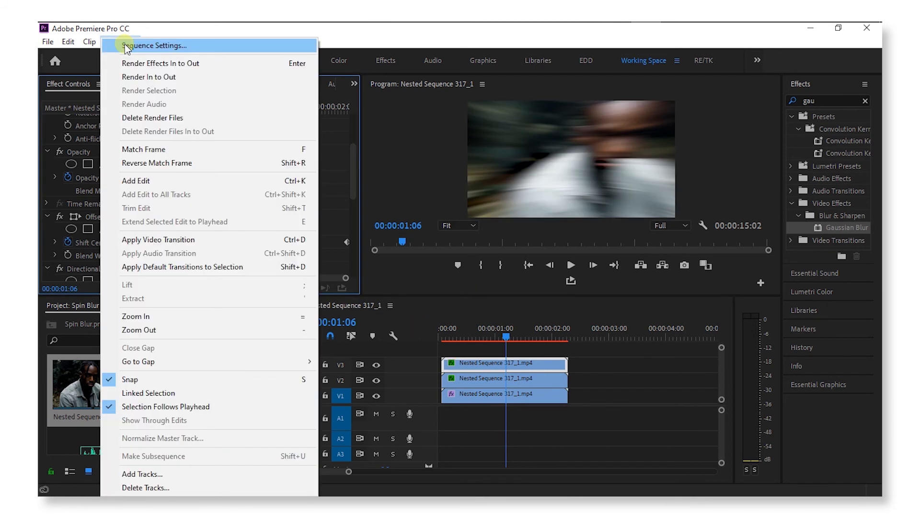
Step: Render effects In to Out, then scrub through the rendered whip-blur transition
left_click(168, 63)
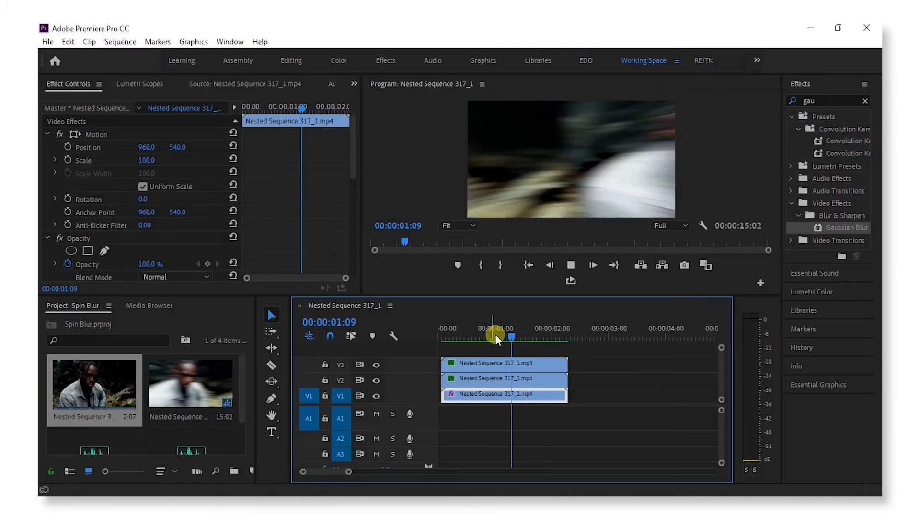
left_click_drag(495, 335, 504, 340)
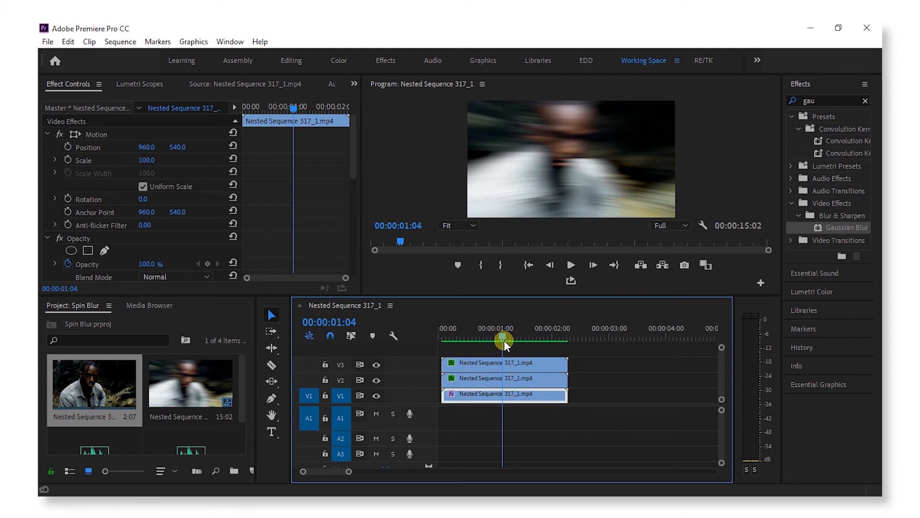
left_click_drag(508, 334, 527, 338)
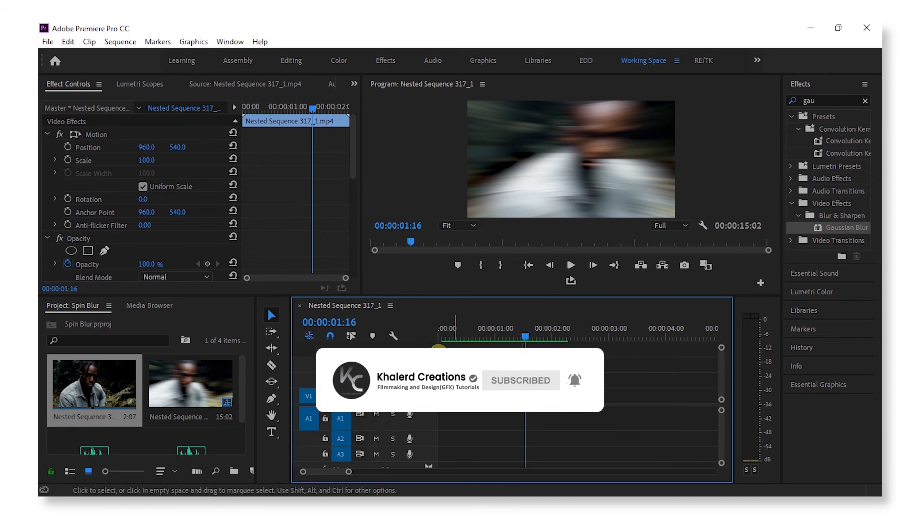
left_click_drag(531, 339, 490, 341)
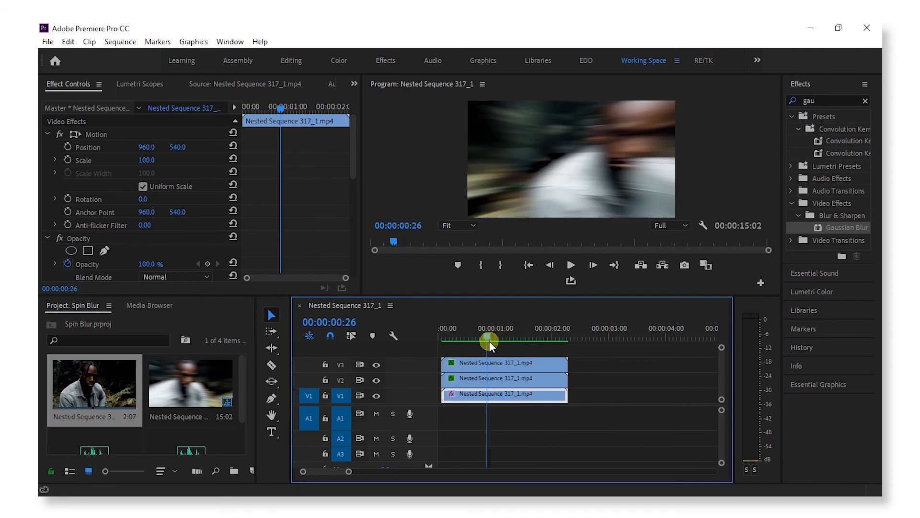
left_click_drag(490, 341, 453, 344)
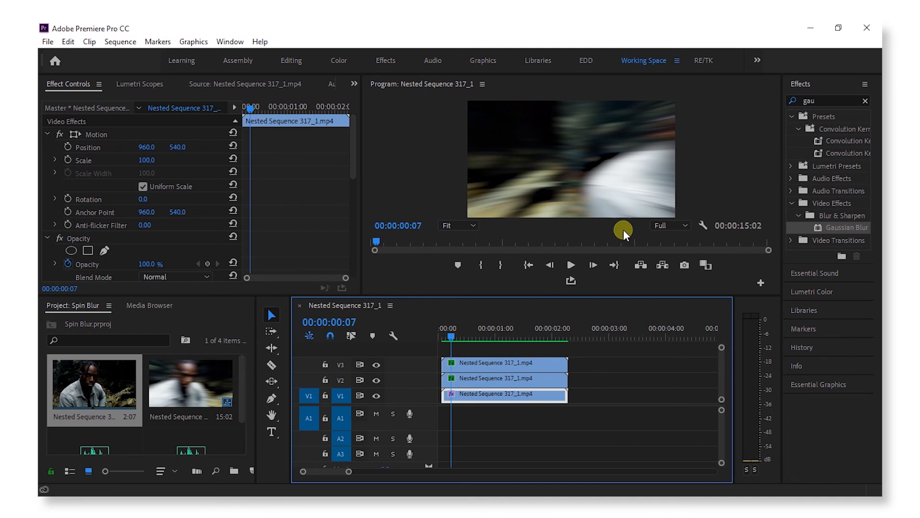
key("space")
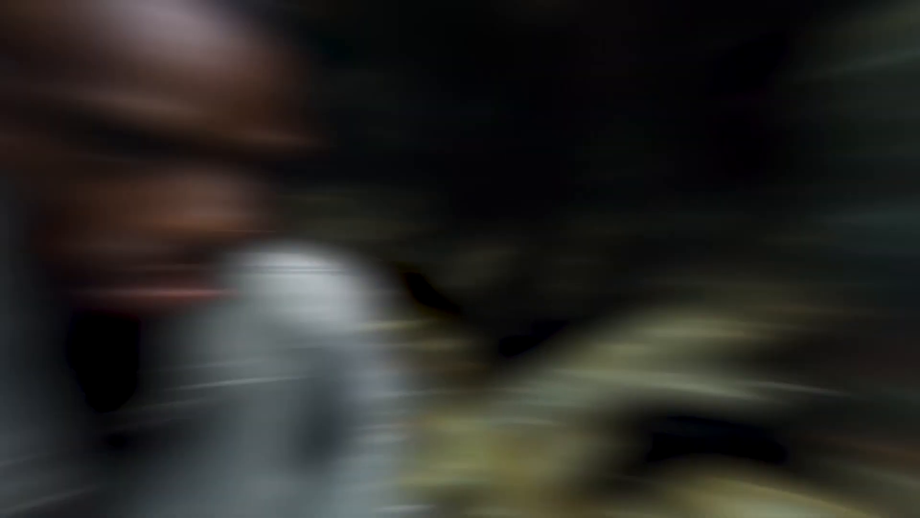